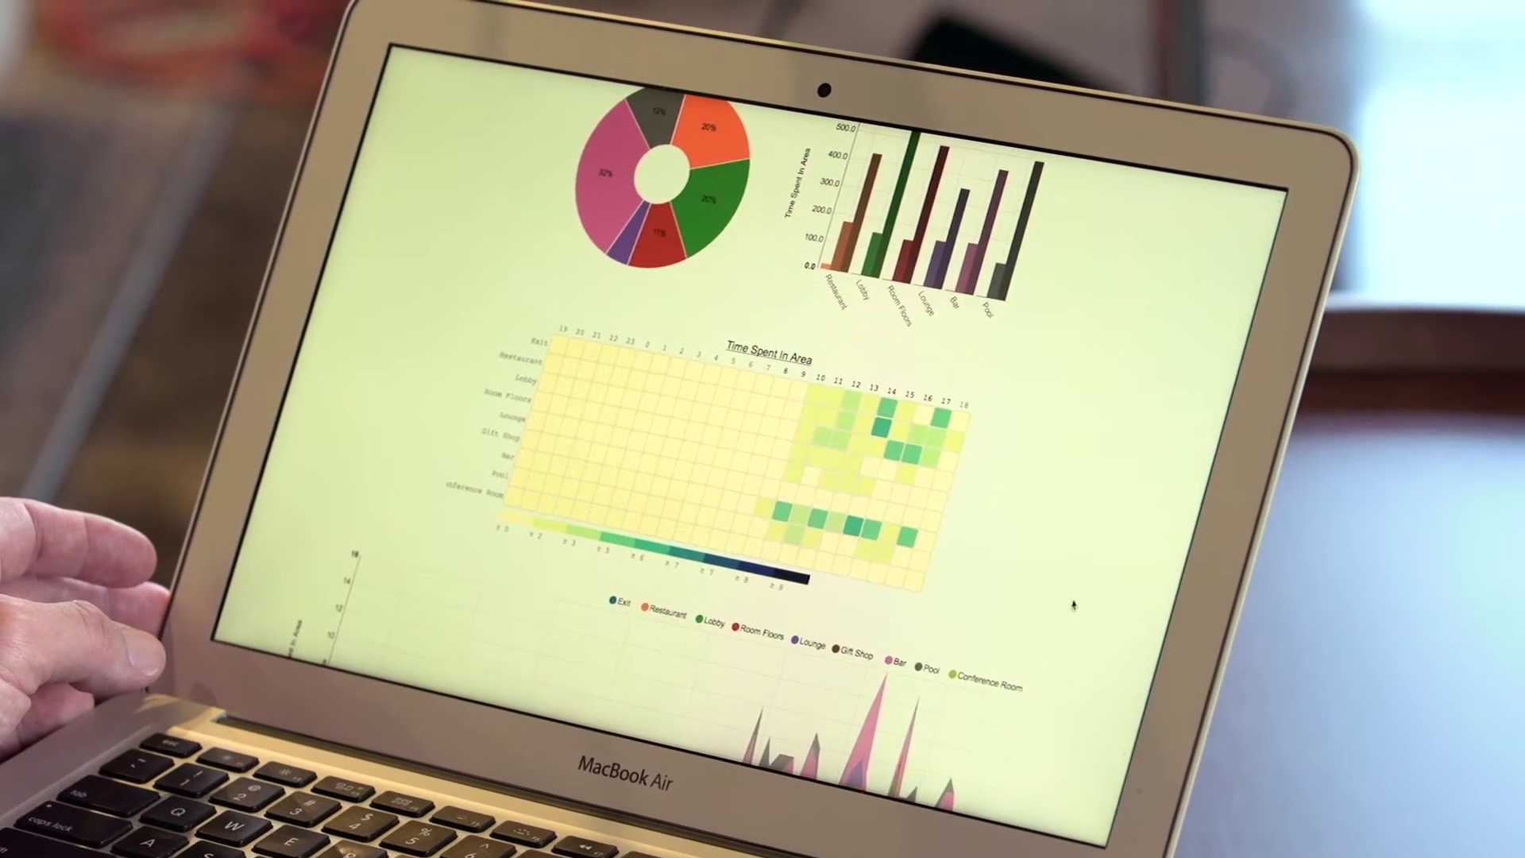
scroll(1073, 605, "down", 3)
scroll(1076, 614, "down", 3)
scroll(1085, 613, "down", 3)
scroll(1097, 614, "down", 3)
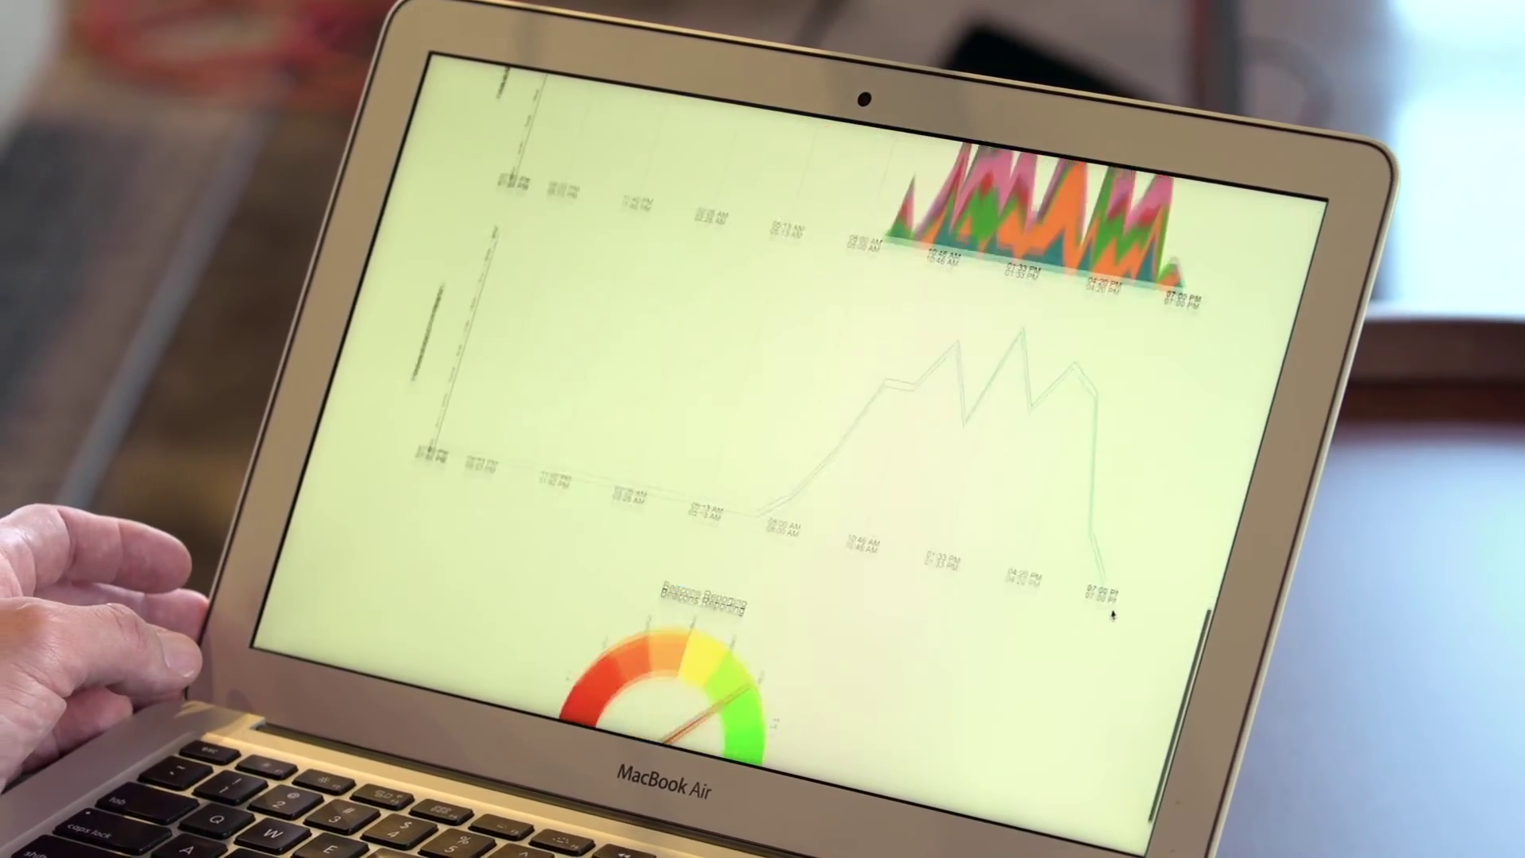